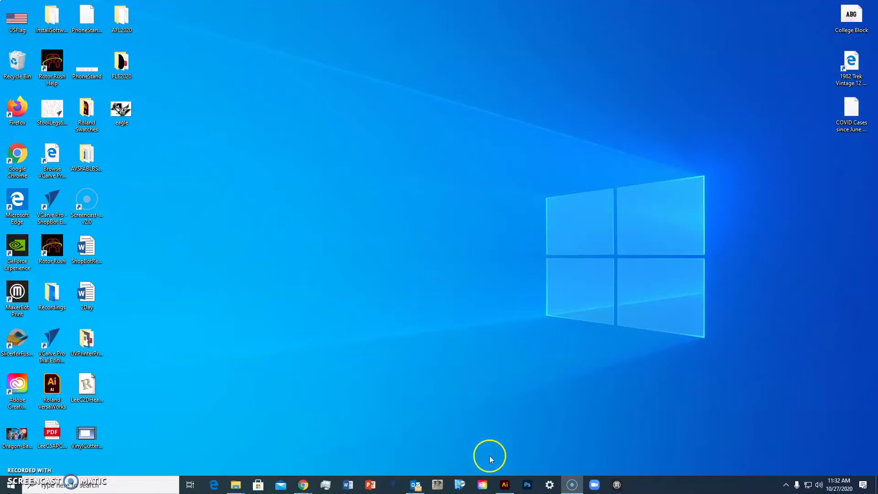
Bring Illustrator forward and create a new blank 10 × 10 inch document, Untitled-2.
click(505, 486)
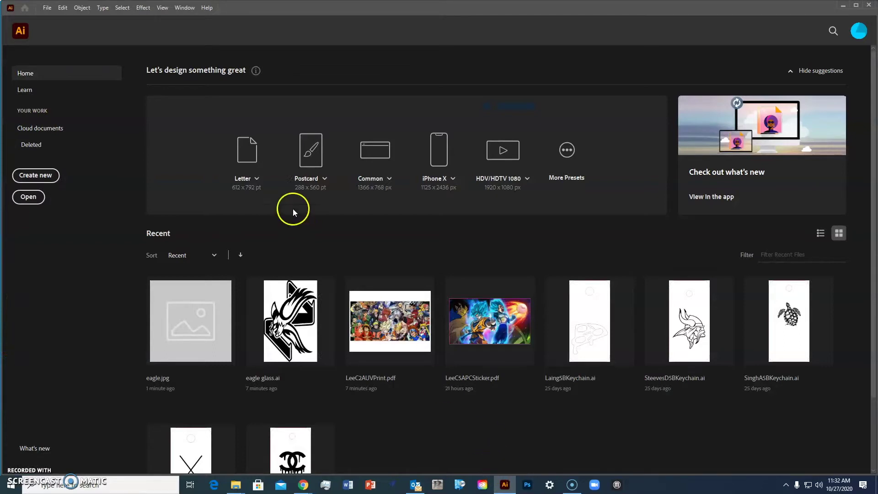
click(46, 8)
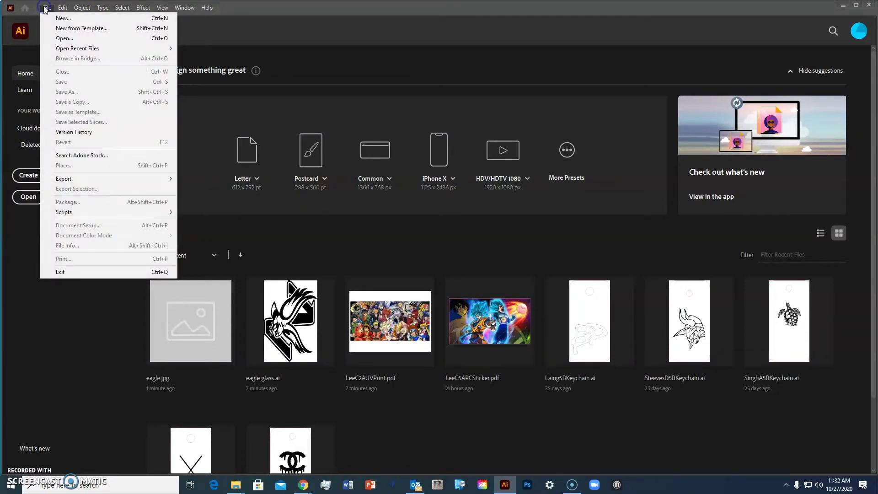
click(51, 11)
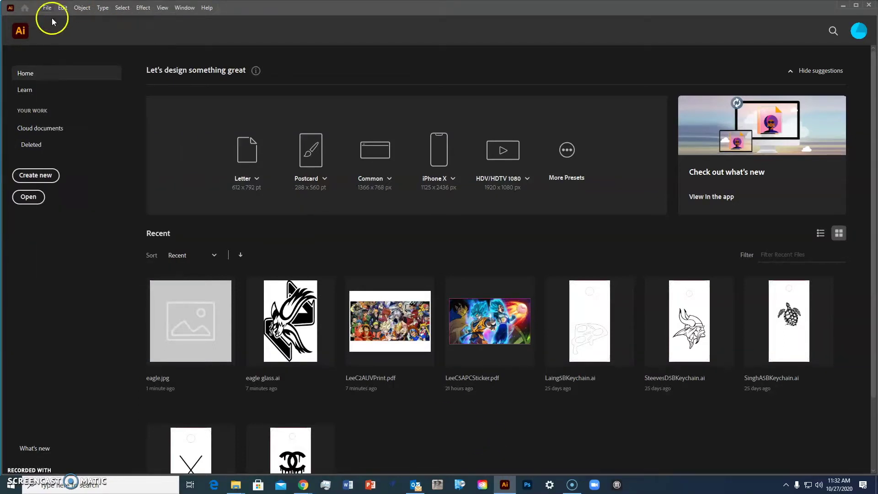
click(46, 175)
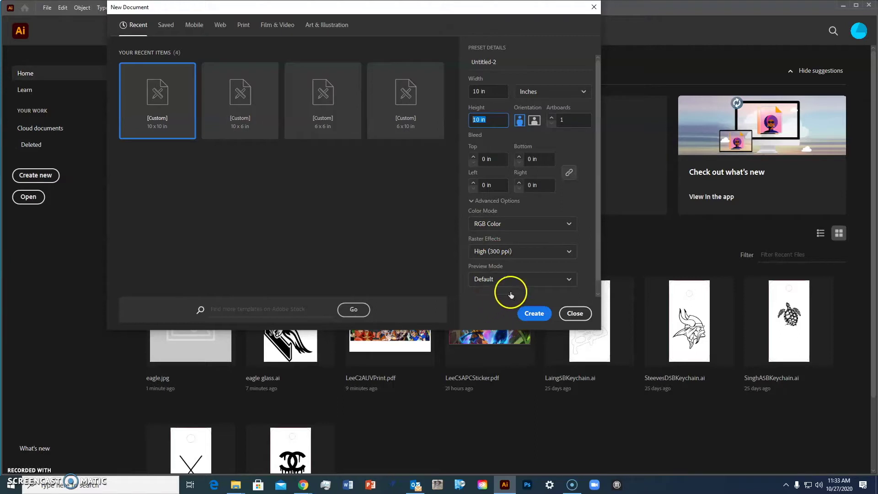
click(531, 312)
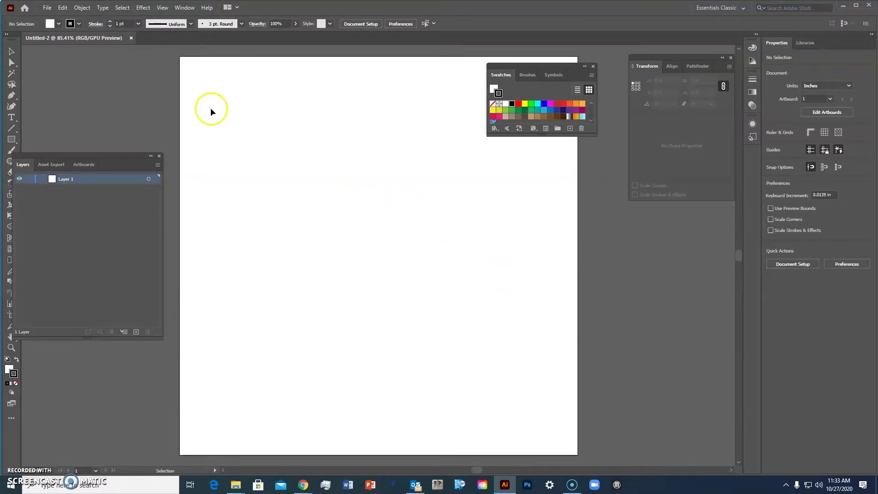
Place eagle.jpg as a linked image and drag it onto the artboard.
click(46, 8)
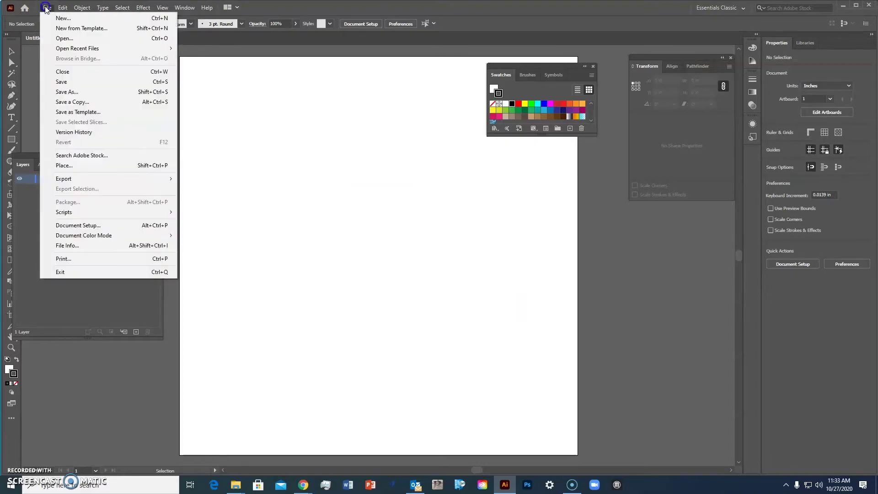
click(74, 166)
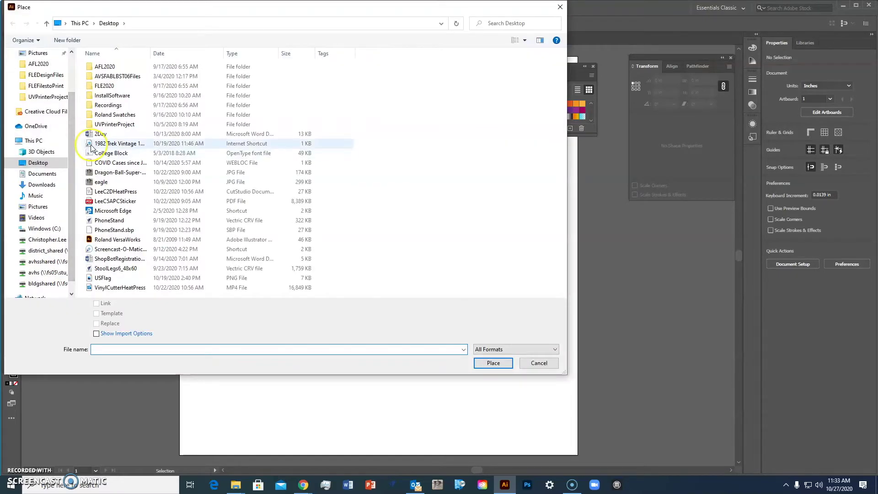
click(100, 182)
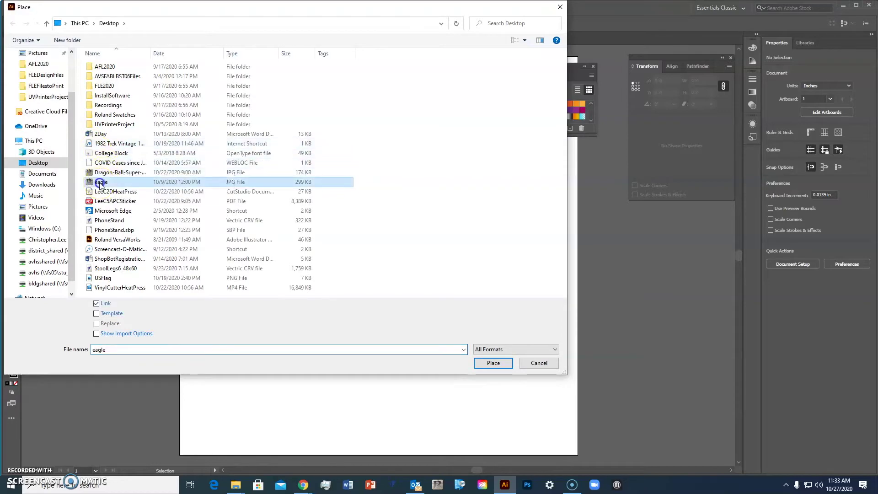
click(484, 364)
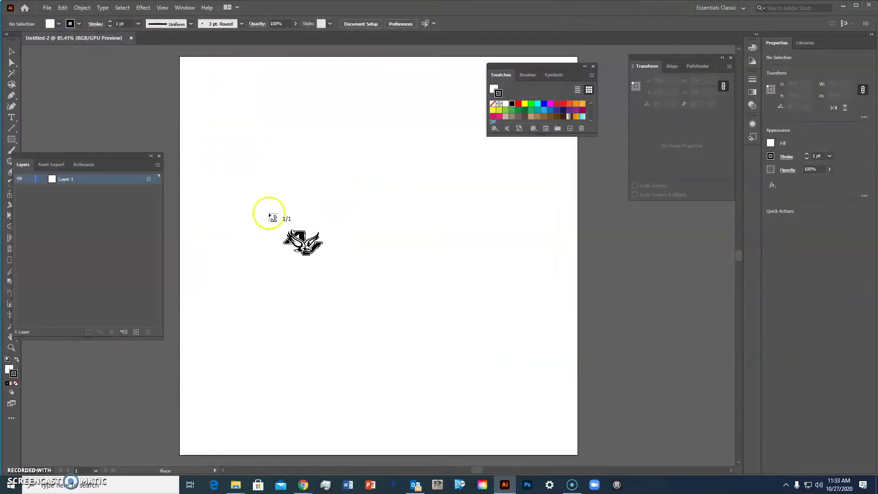
click(260, 158)
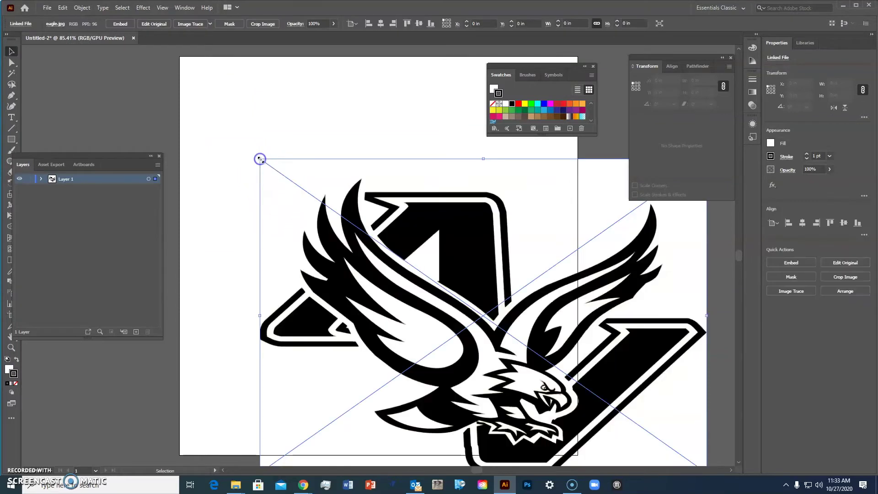
drag(423, 217, 323, 142)
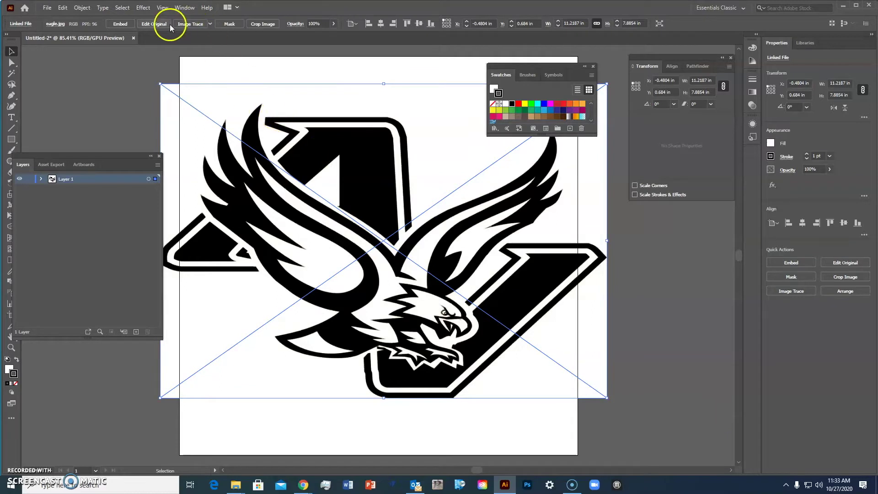
click(211, 26)
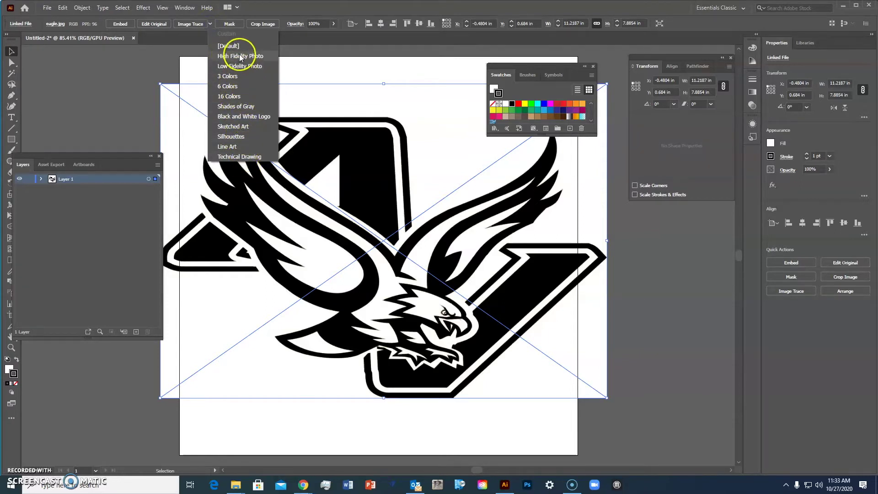
Image Trace the eagle photo and expand the tracing into editable paths.
click(194, 25)
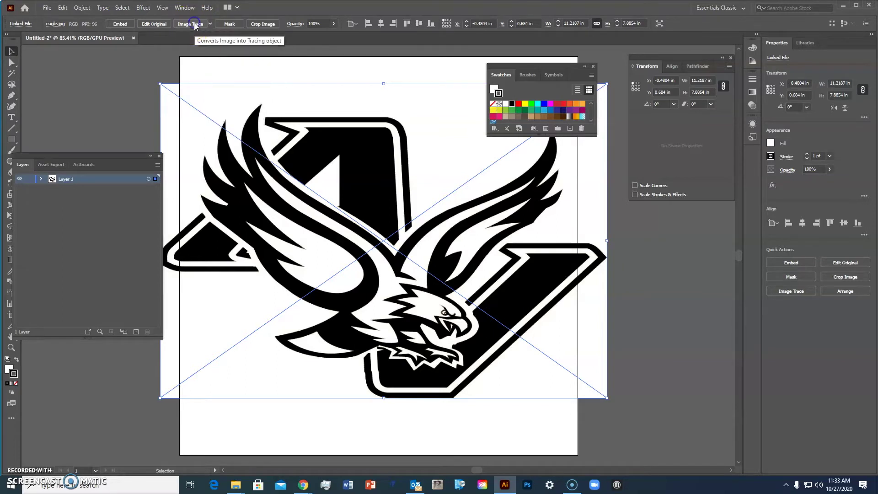
click(194, 25)
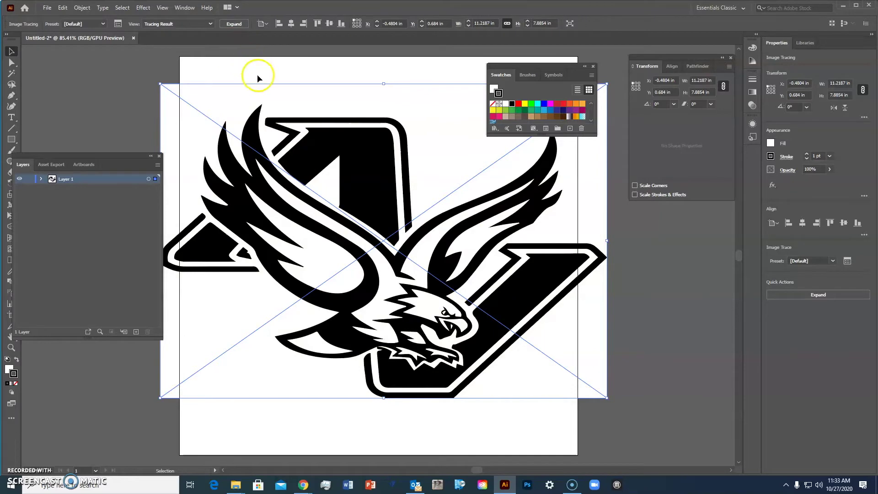
click(235, 26)
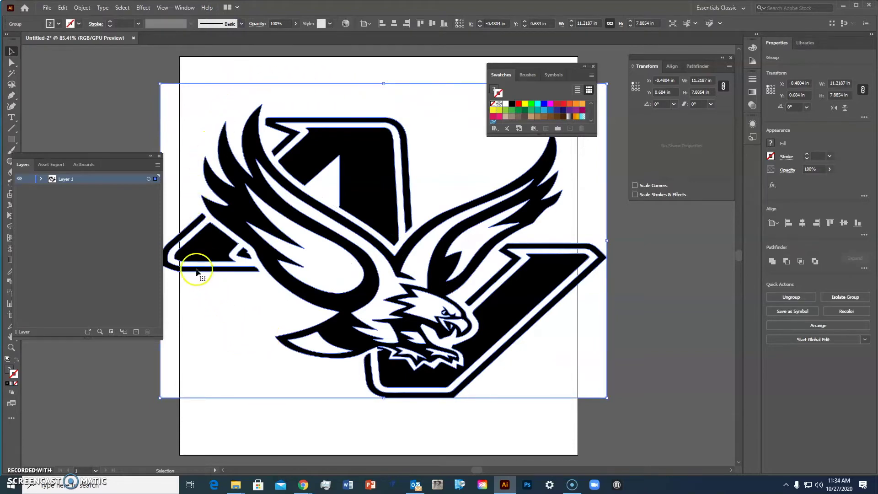
Isolate the traced group, select one compound path, then deselect everything.
right_click(354, 95)
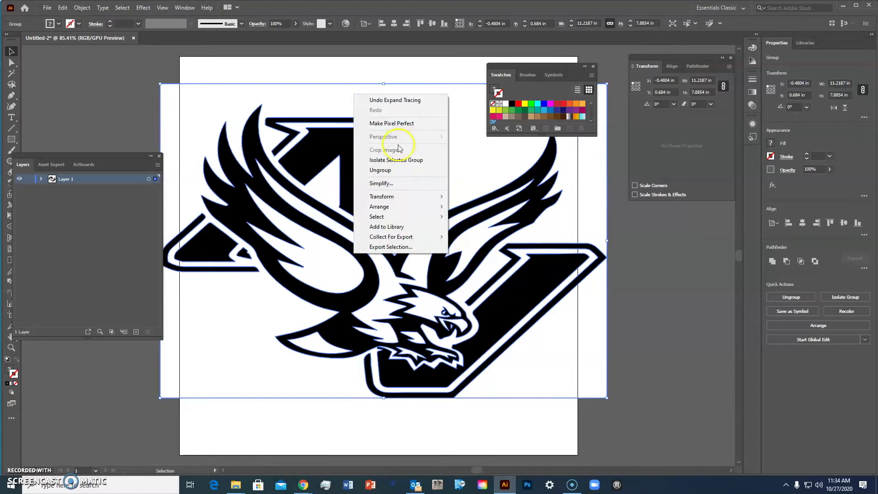
click(402, 160)
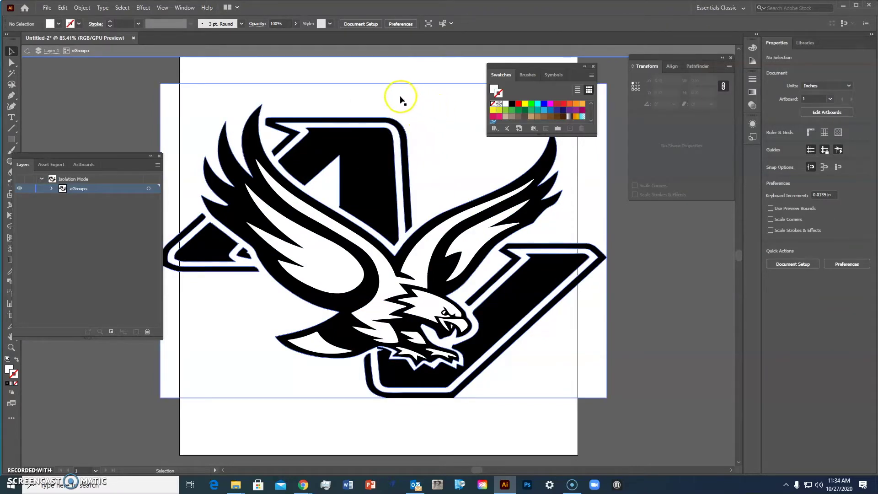
click(418, 106)
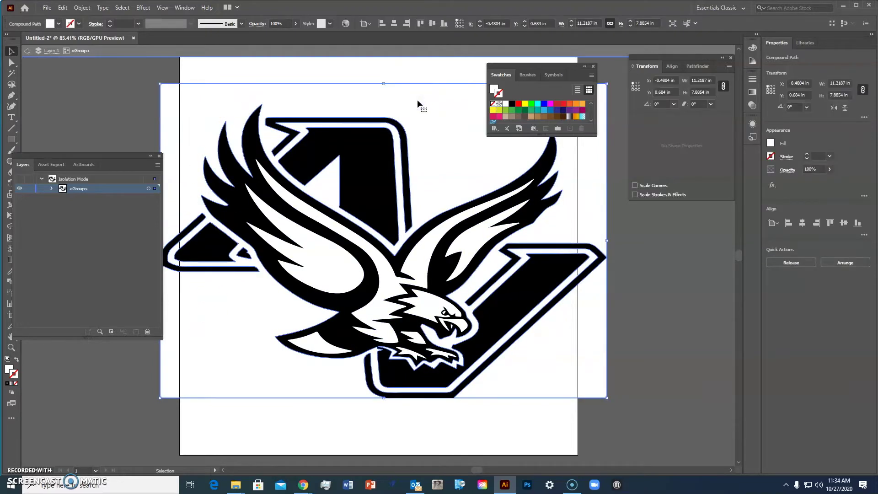
key(ctrl+shift+a)
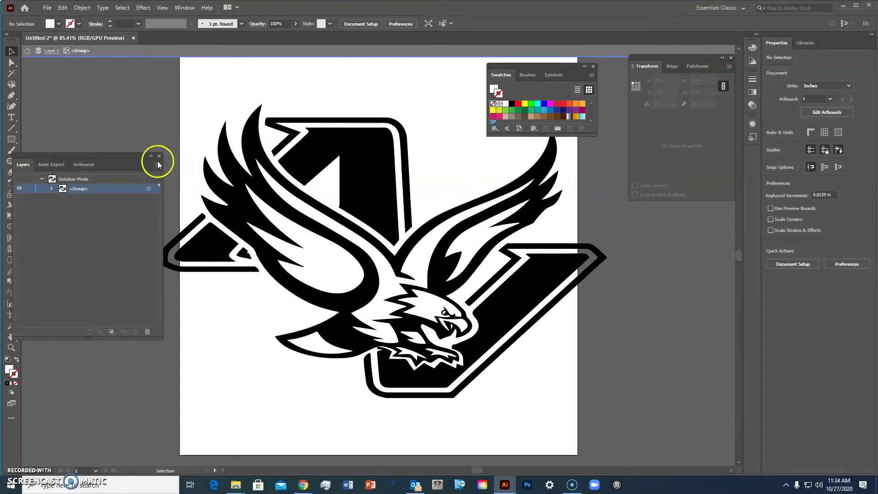
Exit isolation mode and expand Layer 1 and its group to list the eagle's paths.
double_click(372, 84)
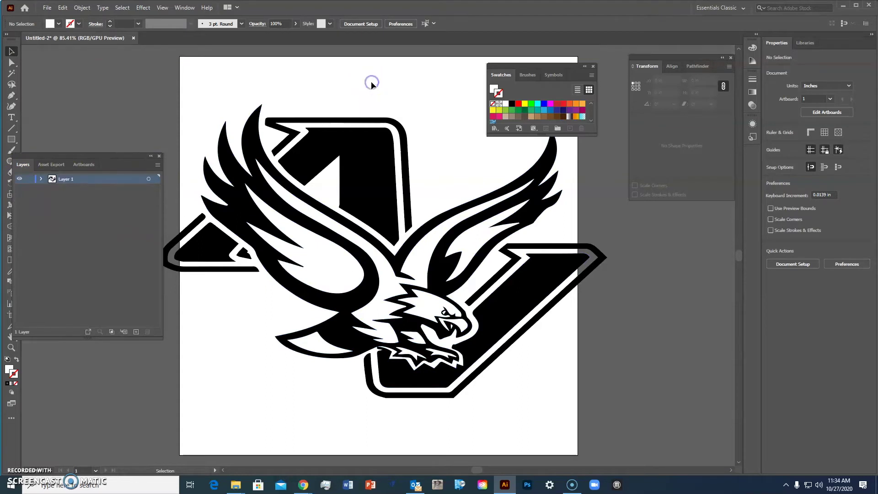
click(41, 179)
click(53, 191)
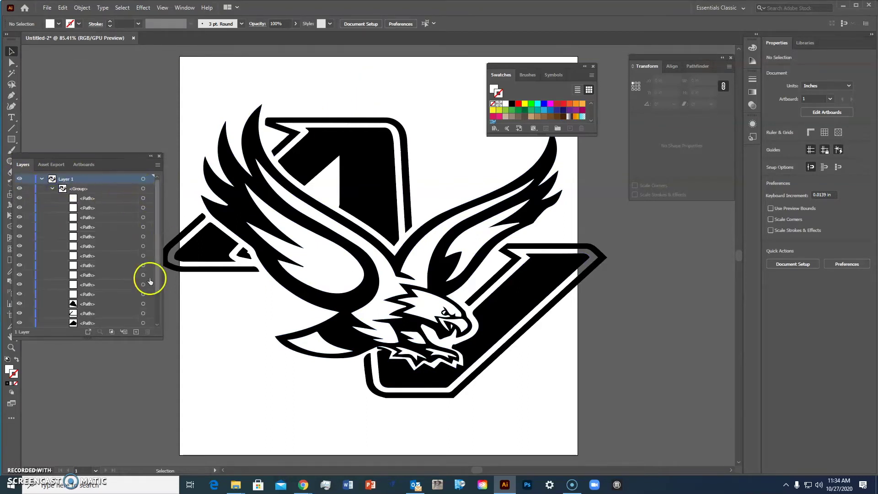
click(157, 291)
mouse_move(158, 291)
mouse_down()
mouse_move(163, 330)
mouse_move(159, 272)
mouse_up()
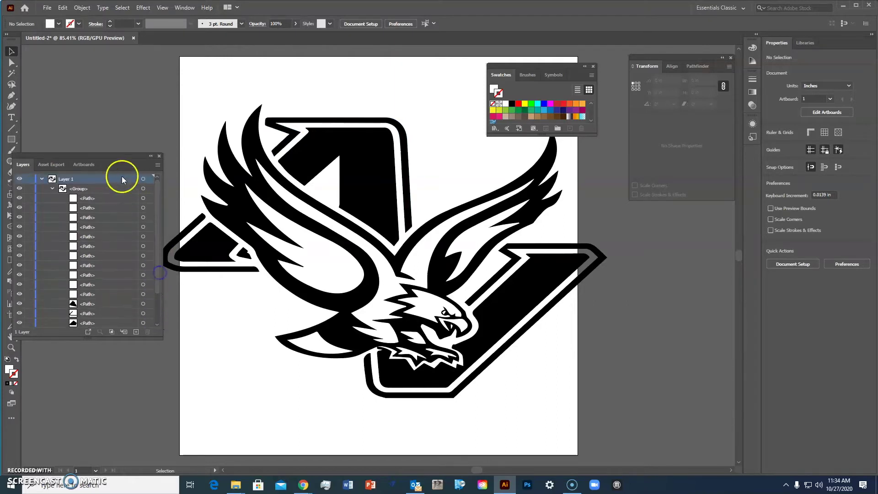
mouse_move(114, 160)
mouse_down()
mouse_move(333, 208)
mouse_move(705, 231)
mouse_up()
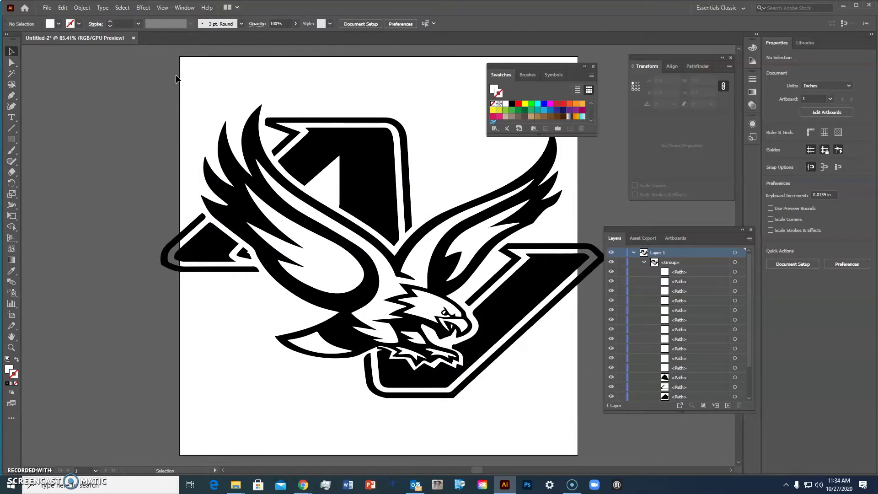
Turn on rulers (Ctrl+R) and the canvas grid (Ctrl+').
key(a)
key(ctrl+r)
key(v)
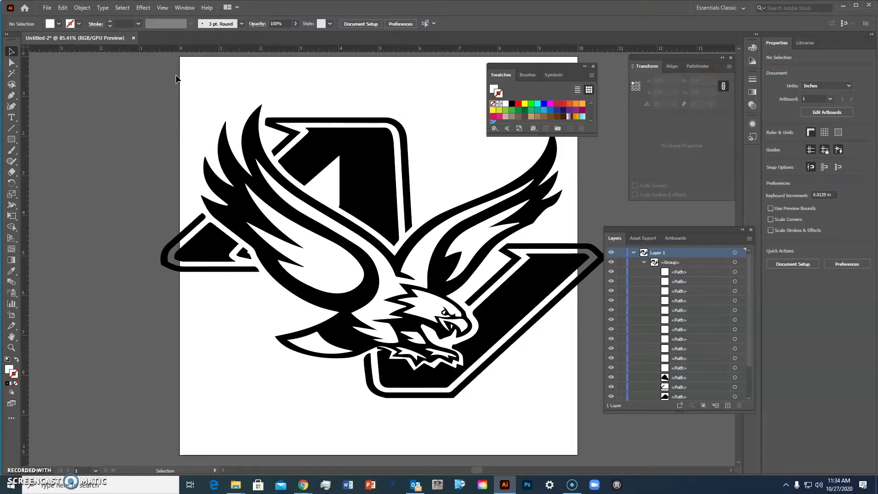
key(a)
key(ctrl+apostrophe)
key(v)
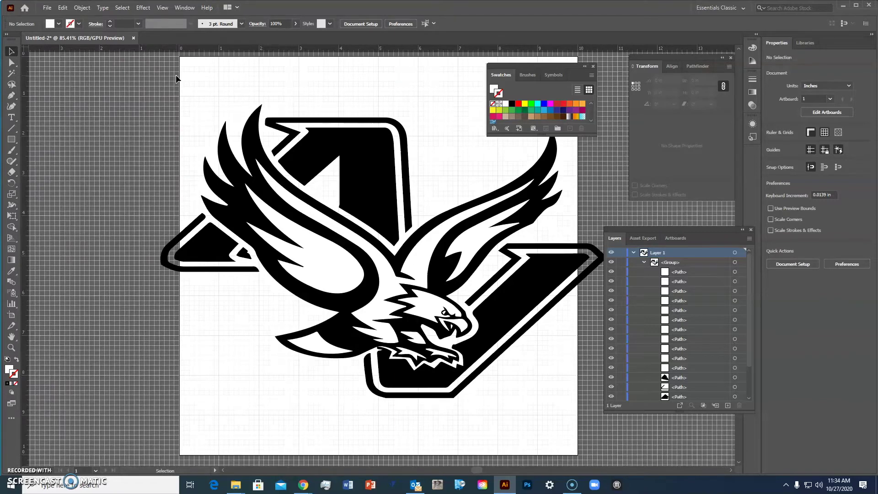
click(183, 7)
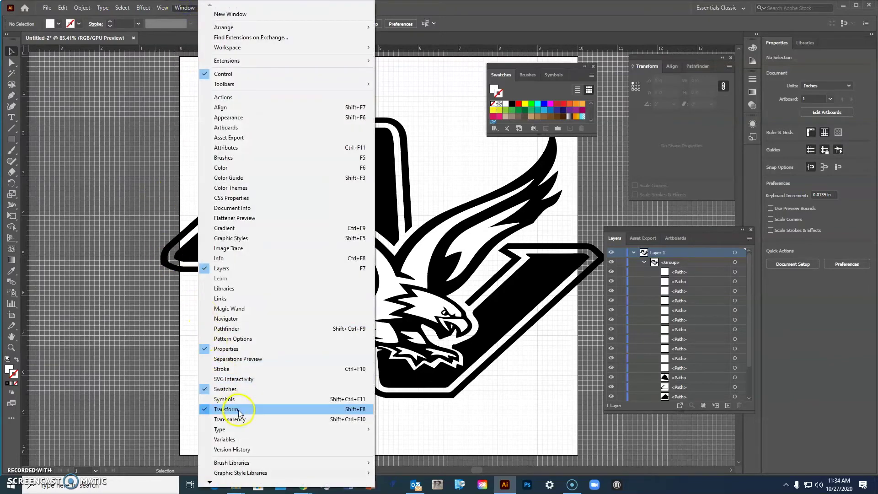
click(107, 336)
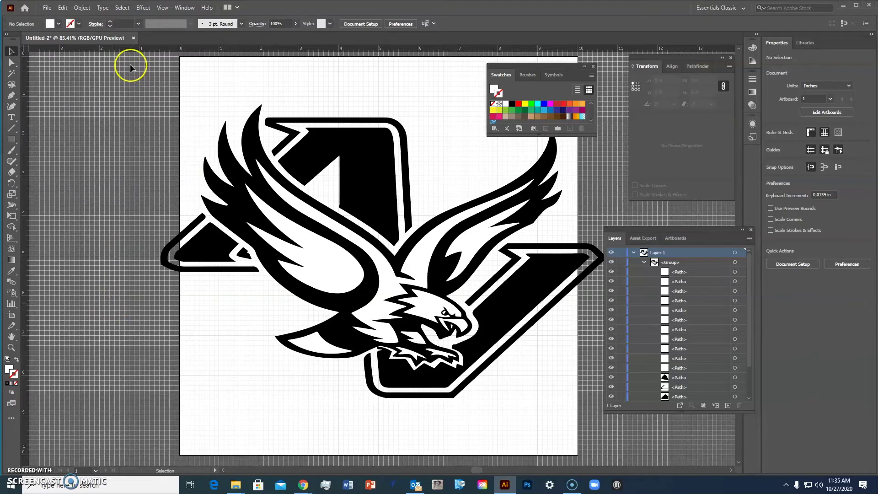
Select all the eagle artwork, link width and height, and scale it to 3.5 in tall.
key(a)
key(ctrl+a)
key(v)
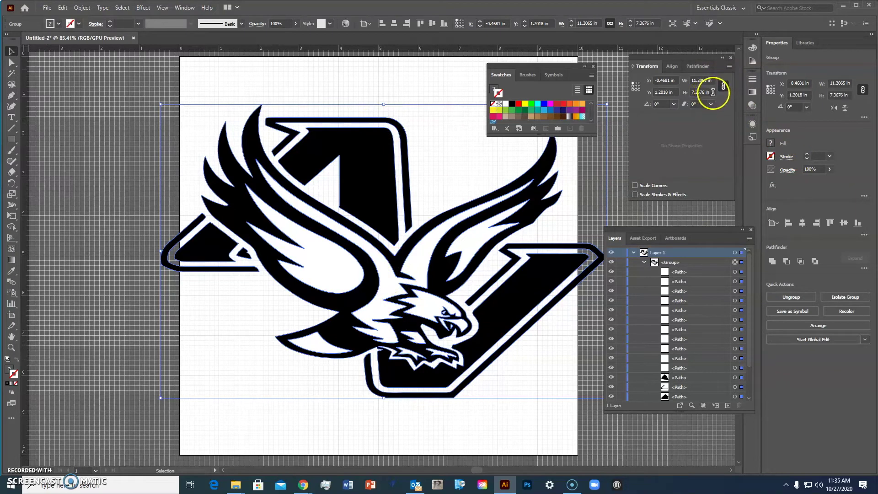
click(693, 94)
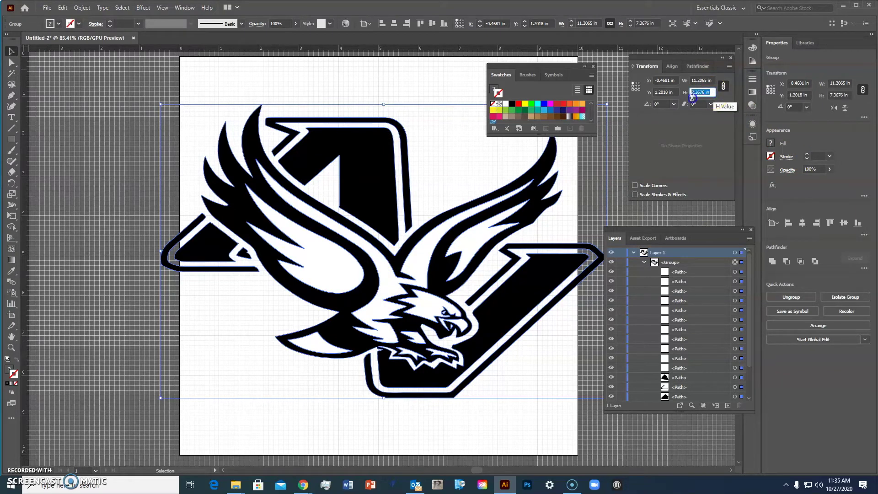
click(723, 88)
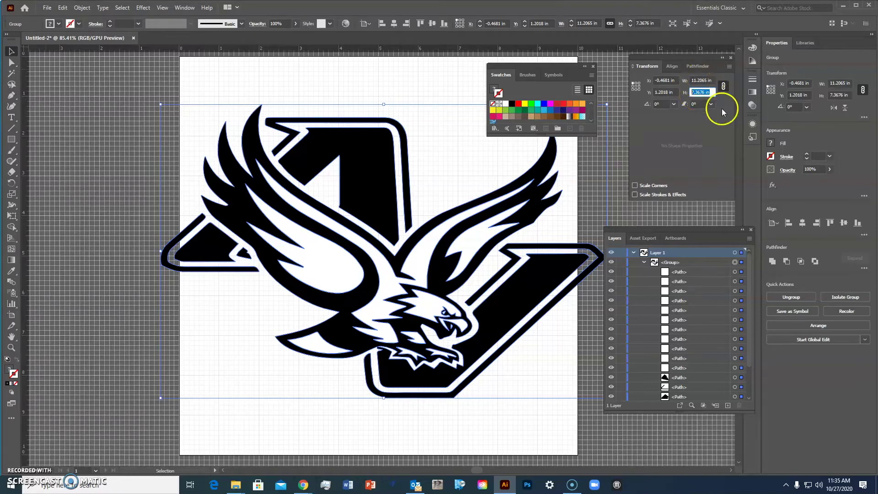
text(3.5)
key(Tab)
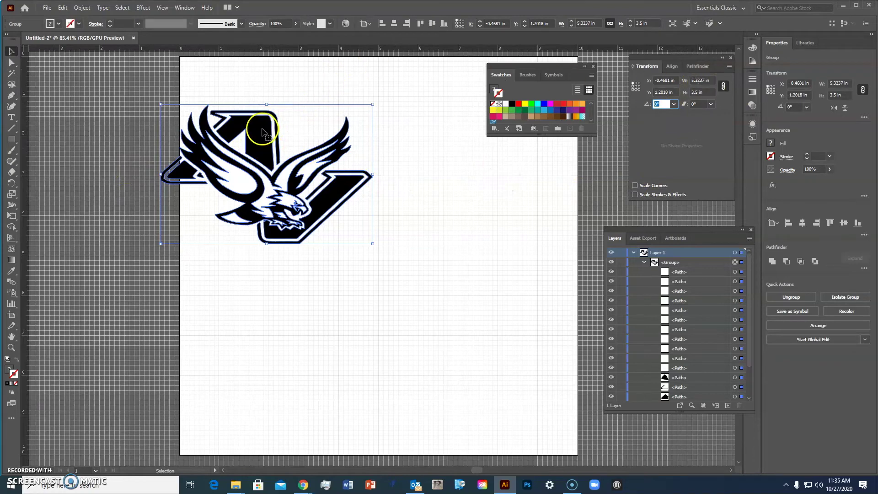
Drag the logo onto the artboard and set its height to 3 in, about 4.56 in wide.
drag(262, 132, 337, 126)
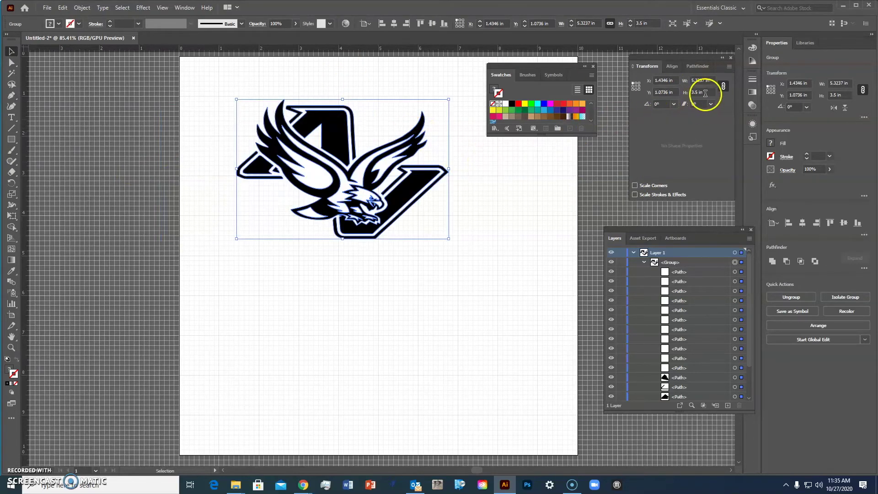
drag(705, 93, 678, 103)
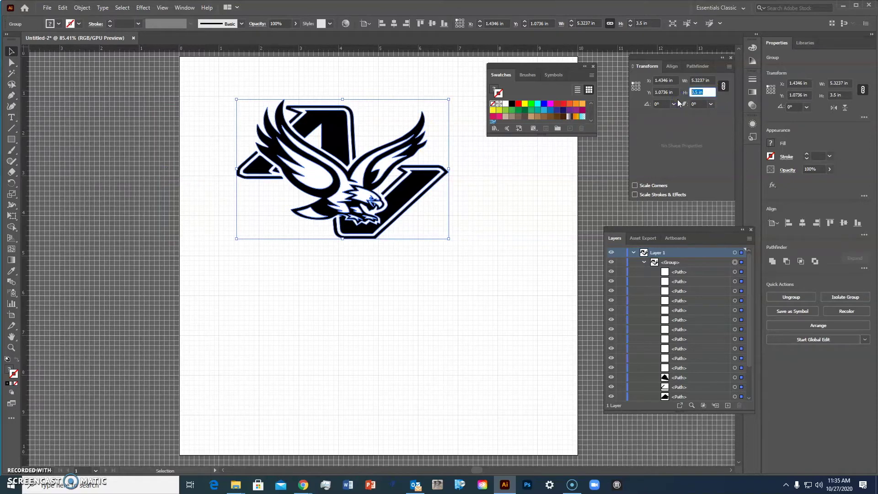
text(3)
key(Tab)
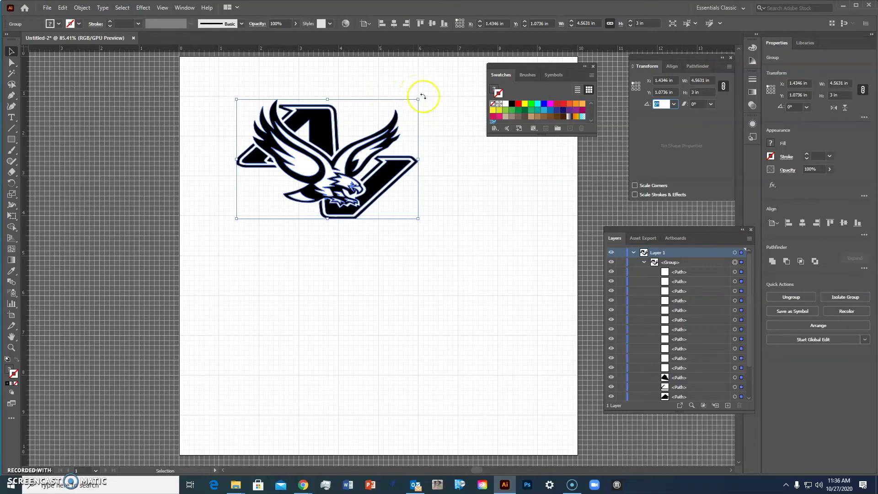
Move the Transform panel near the logo, try a 90° rotation, and drag the logo down.
click(663, 105)
drag(684, 56, 496, 161)
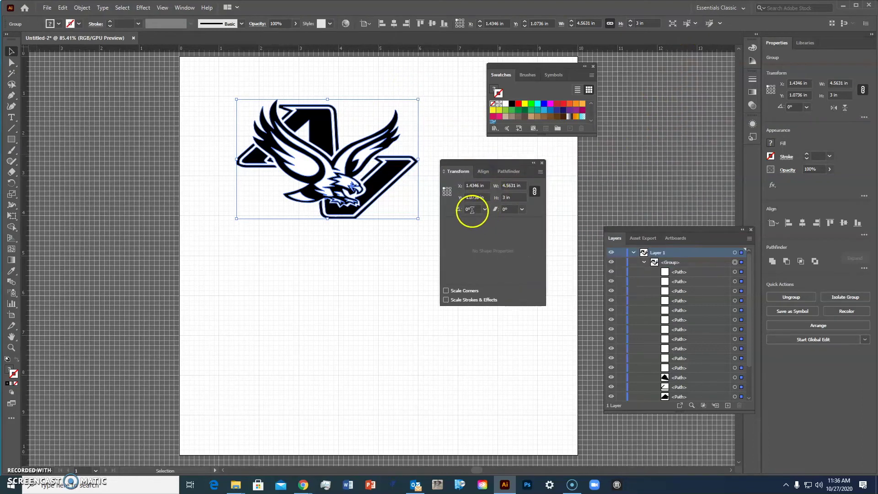
click(464, 211)
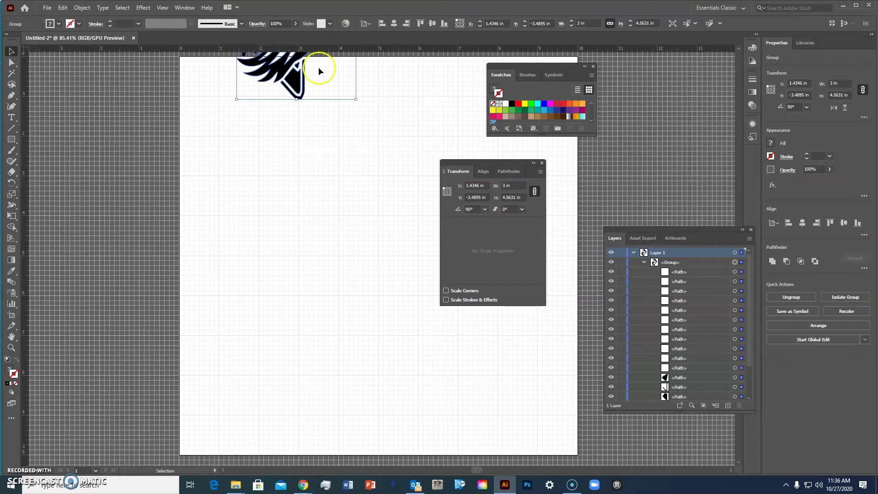
drag(288, 90, 292, 306)
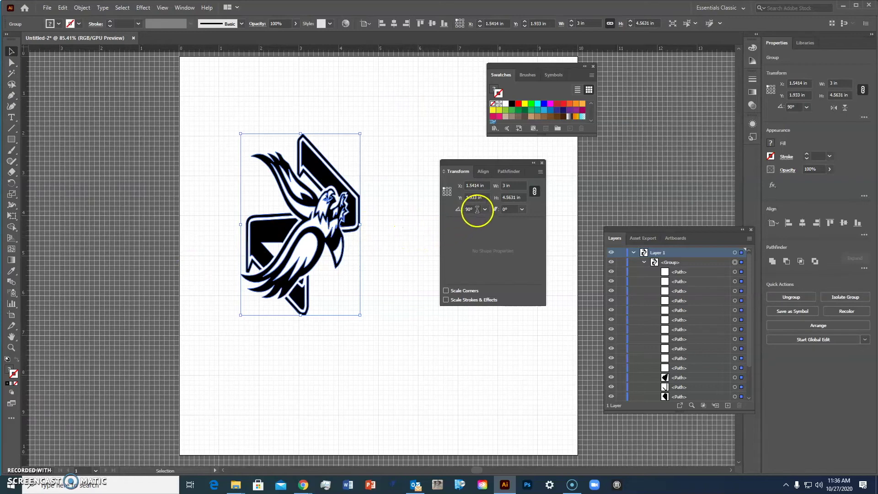
Undo the move, reset rotation to 0°, and centre the logo at X 1.58, Y 2.39 in.
key(ctrl+z)
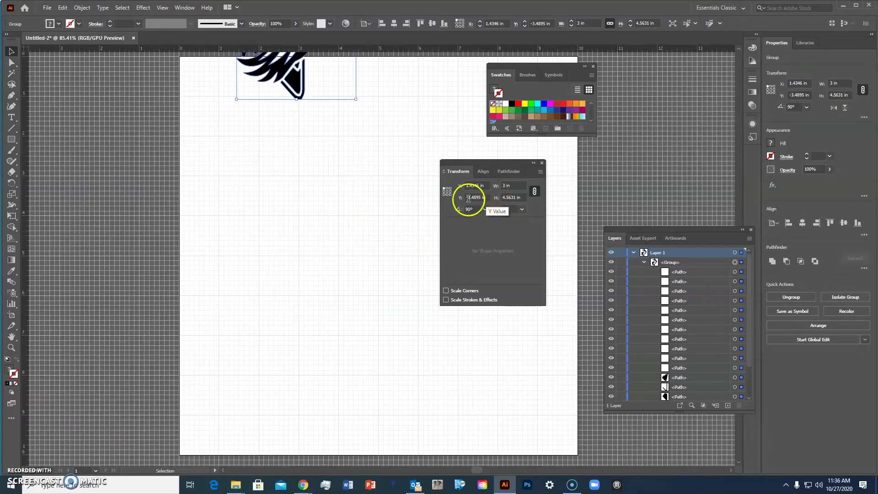
mouse_move(299, 103)
mouse_down()
mouse_move(323, 192)
mouse_move(341, 332)
mouse_up()
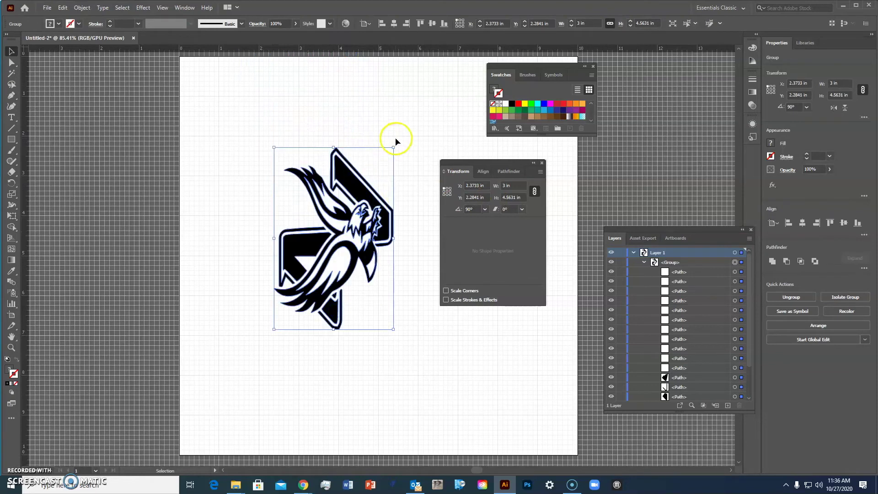
click(473, 209)
text(0)
key(Return)
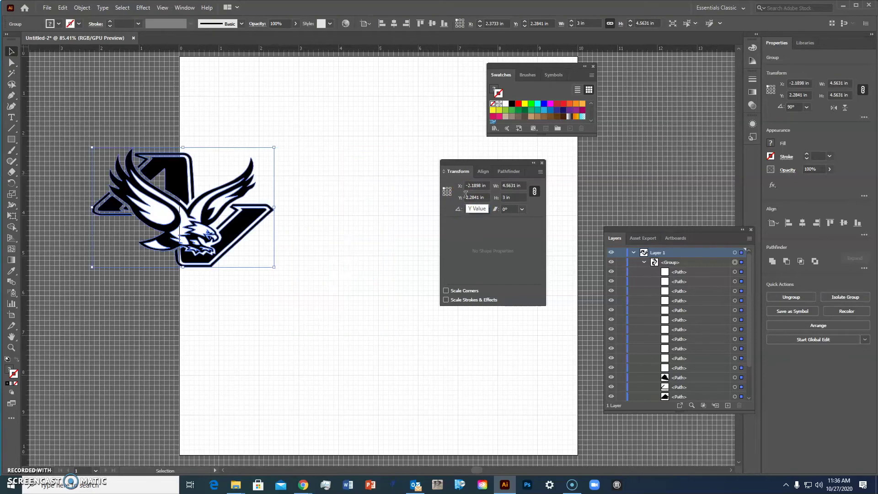
drag(218, 173, 335, 187)
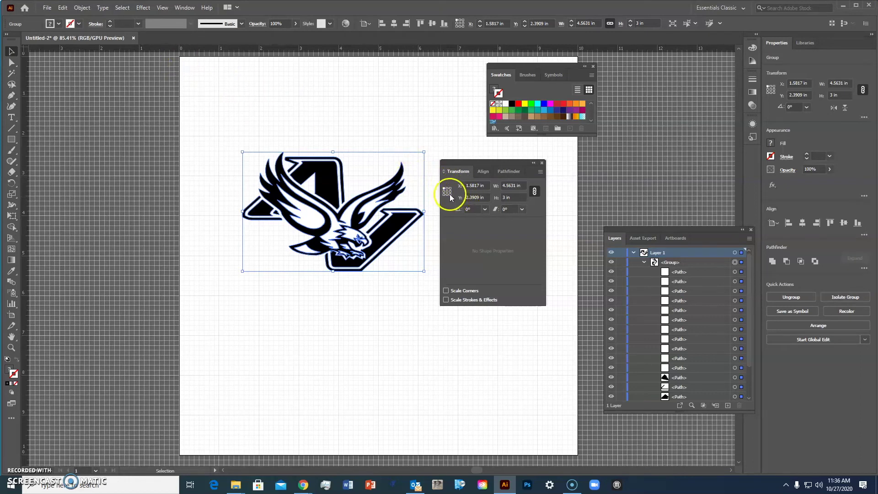
Rotate the logo about its centre to 270°, making it 3 in wide by 4.56 in tall.
click(447, 191)
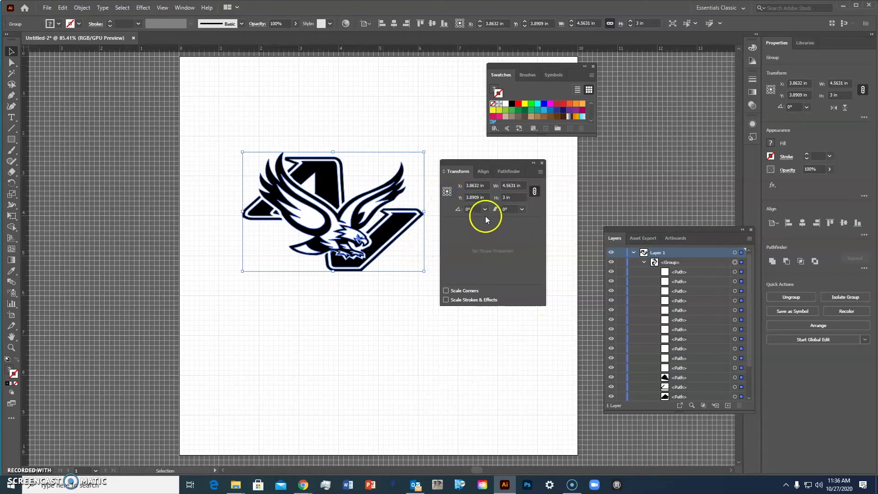
drag(475, 209, 463, 213)
text(0)
key(Return)
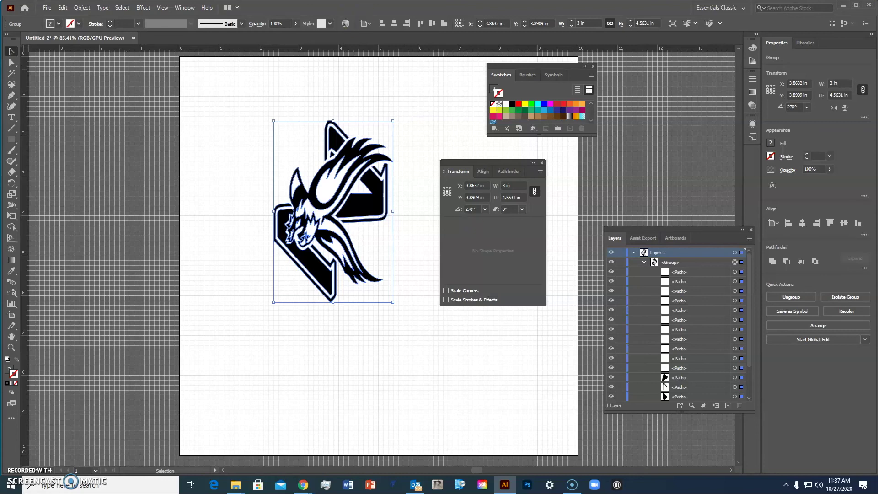
Save the artwork to the Desktop as LeeC2AGlass.ai with Illustrator 2020 options.
click(48, 8)
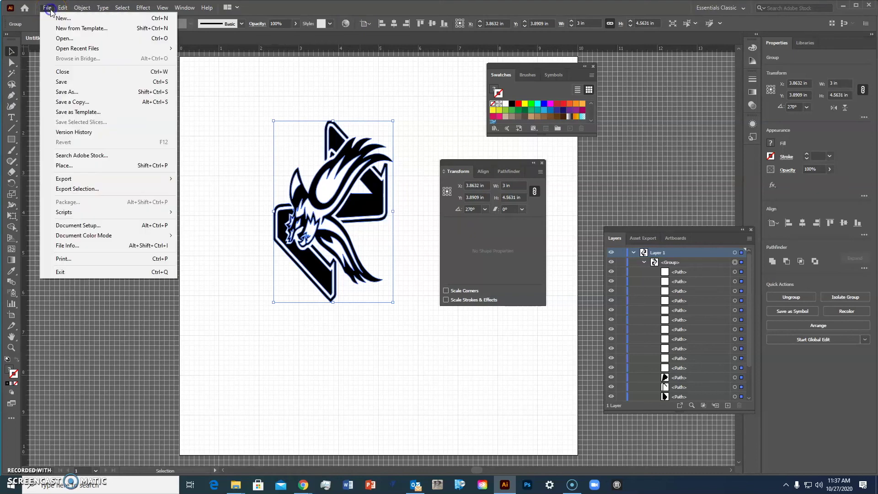
click(81, 84)
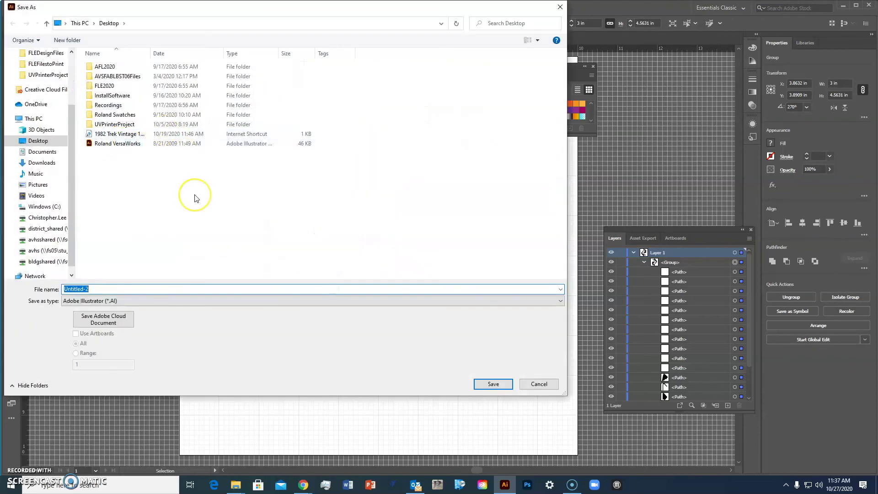
text(L)
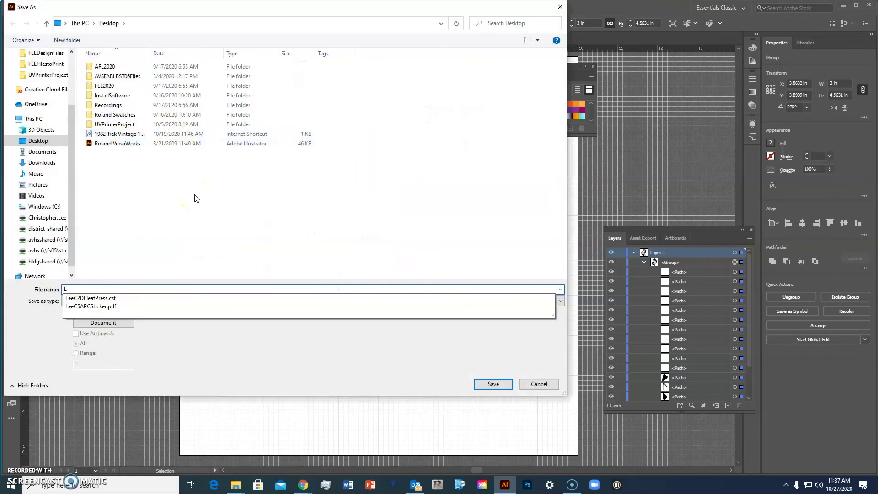
text(eeC)
text(2)
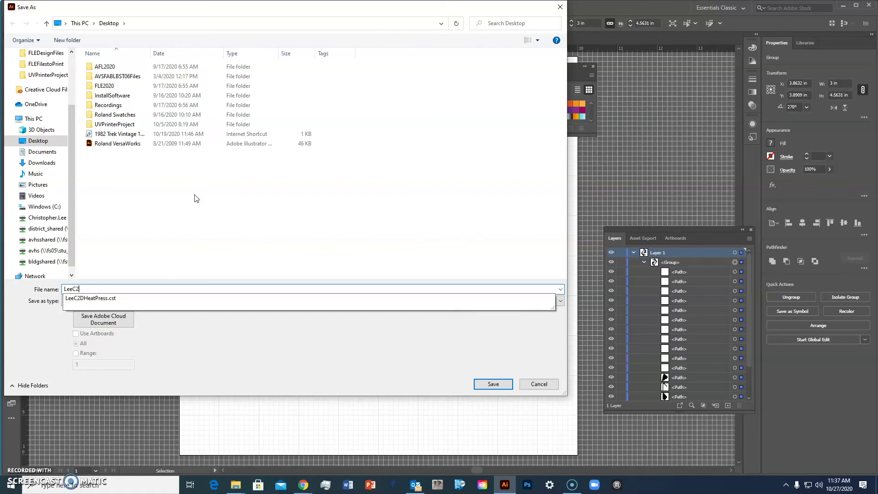
text(A)
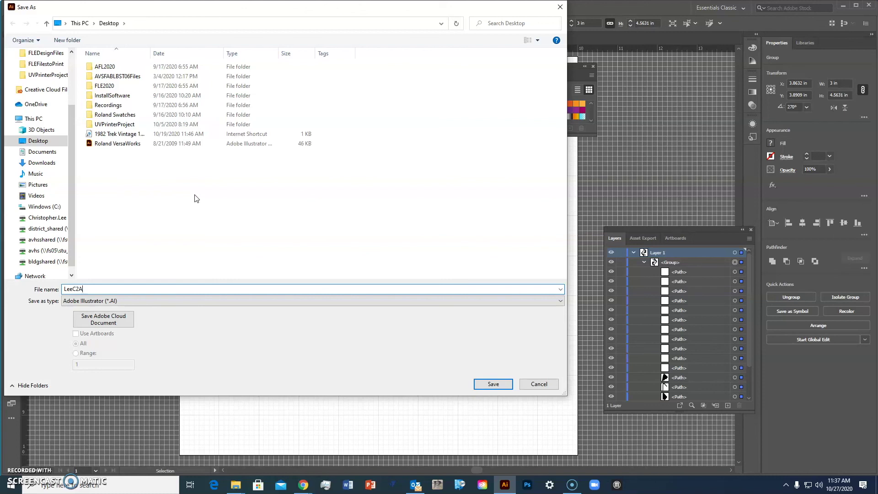
text(Ga)
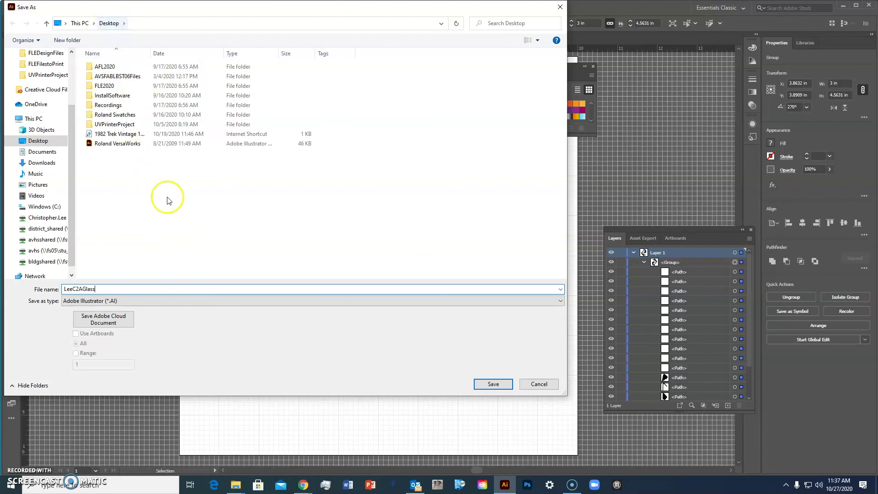
click(494, 385)
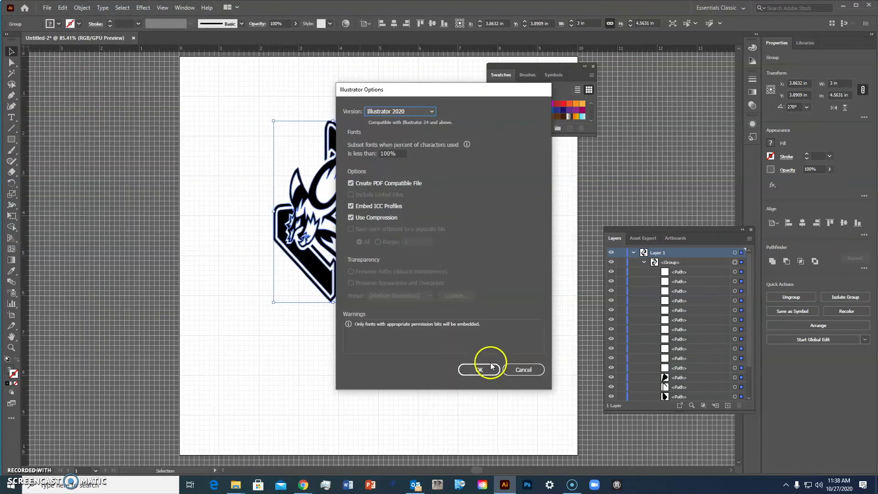
click(485, 370)
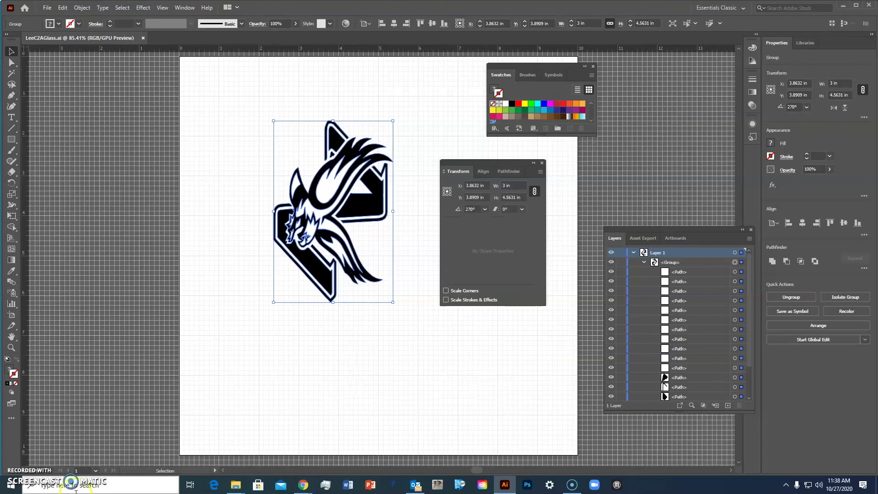
click(18, 477)
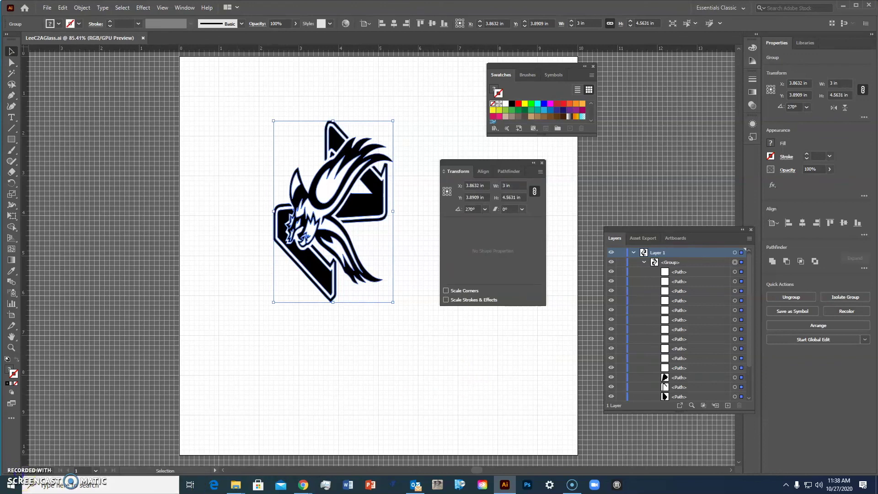